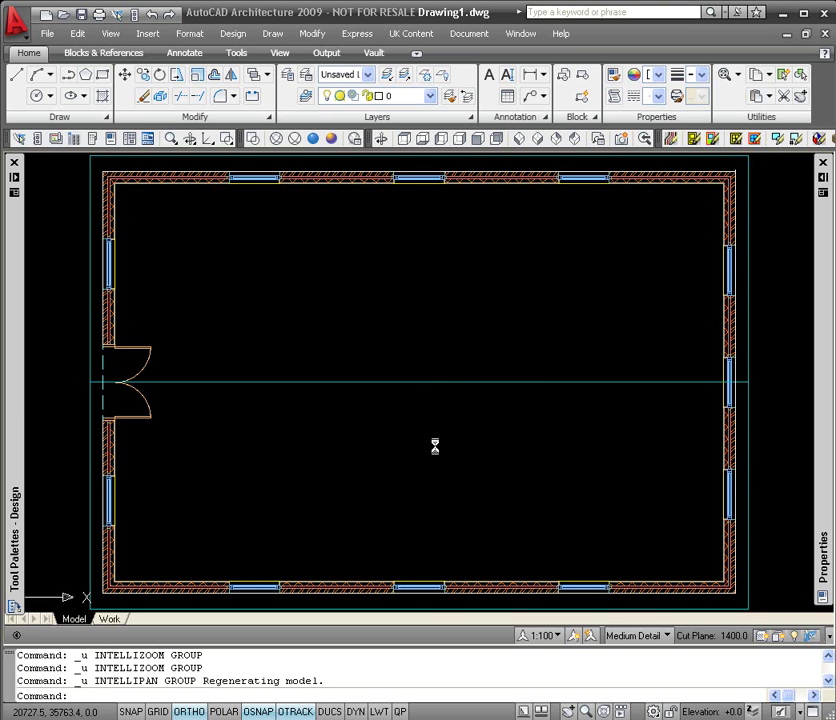
View the building in 3D with the Realistic visual style and return it to 2D wireframe.
shift+middle_drag(431, 444, 494, 358)
scroll(448, 386, down, 2)
scroll(448, 386, up, 5)
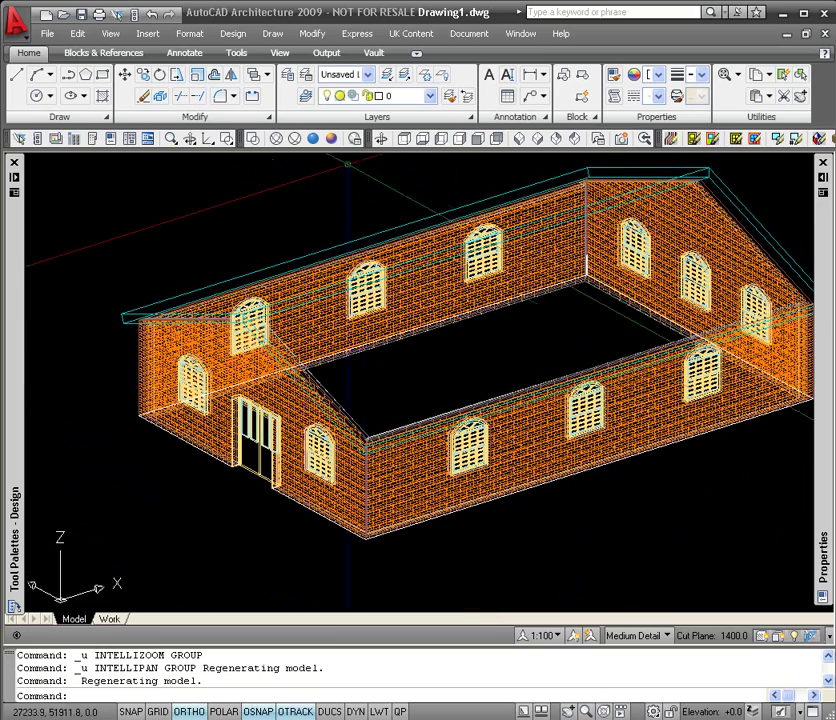
click(315, 139)
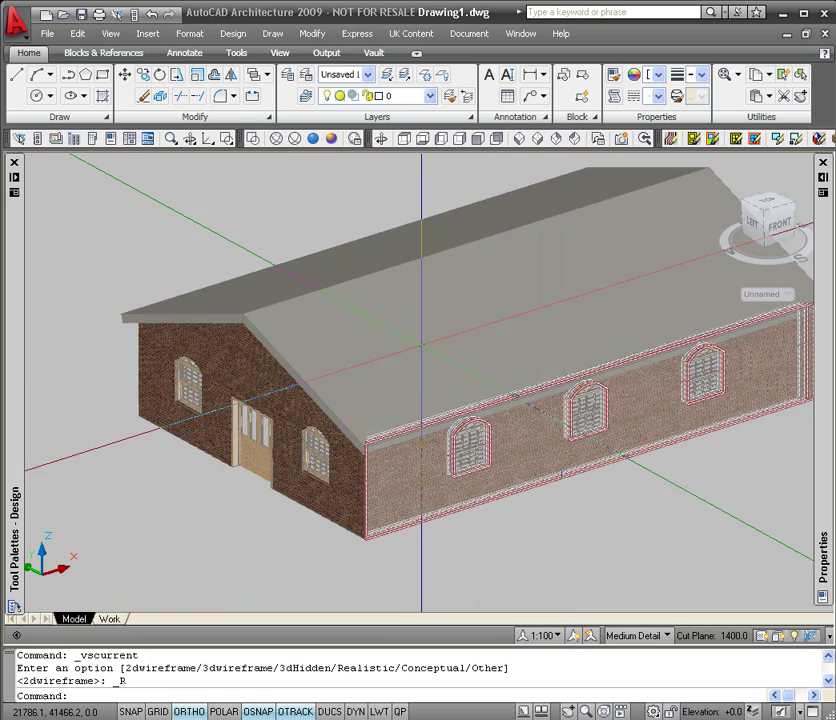
click(253, 140)
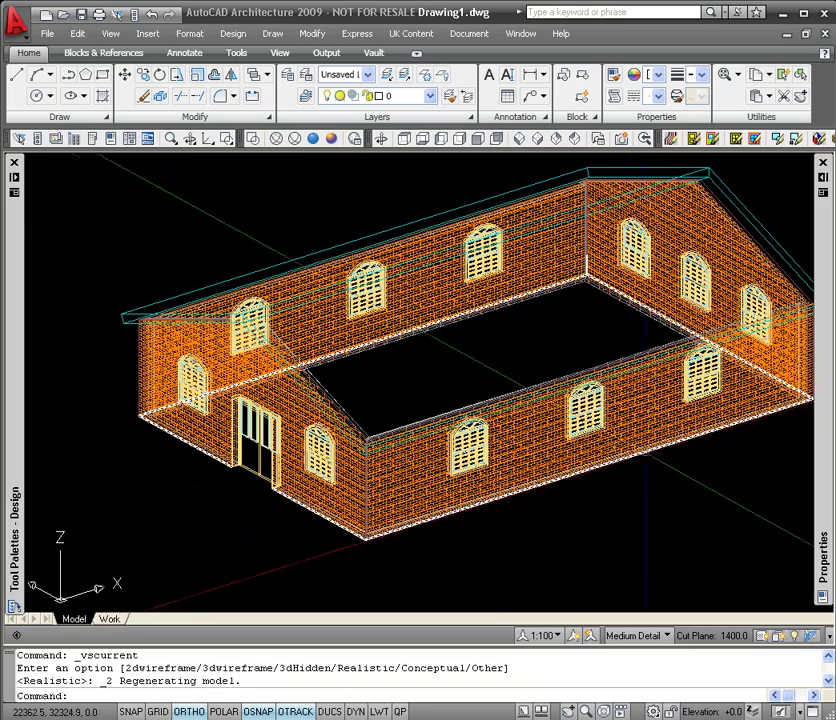
Examine the closed plinth profile at the building's rear corner and the polyline running around the base of the walls.
shift+middle_drag(184, 455, 553, 453)
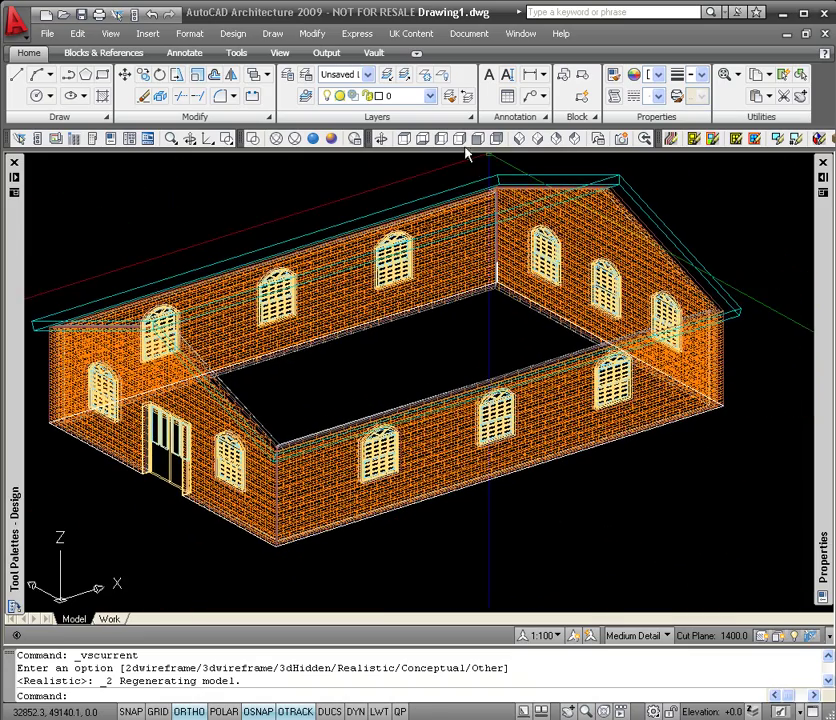
shift+middle_drag(515, 293, 45, 380)
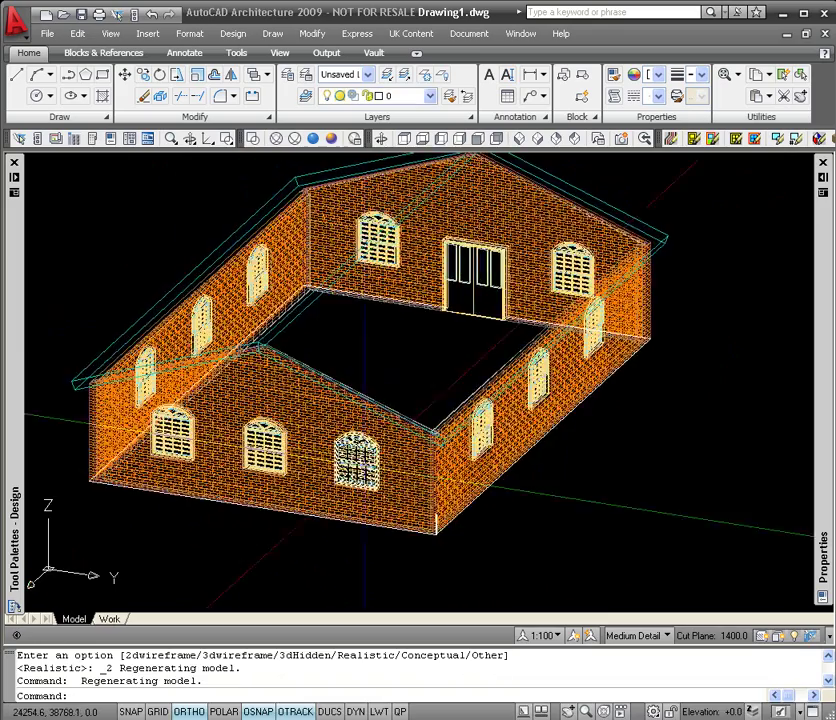
scroll(436, 549, up, 4)
scroll(436, 549, up, 5)
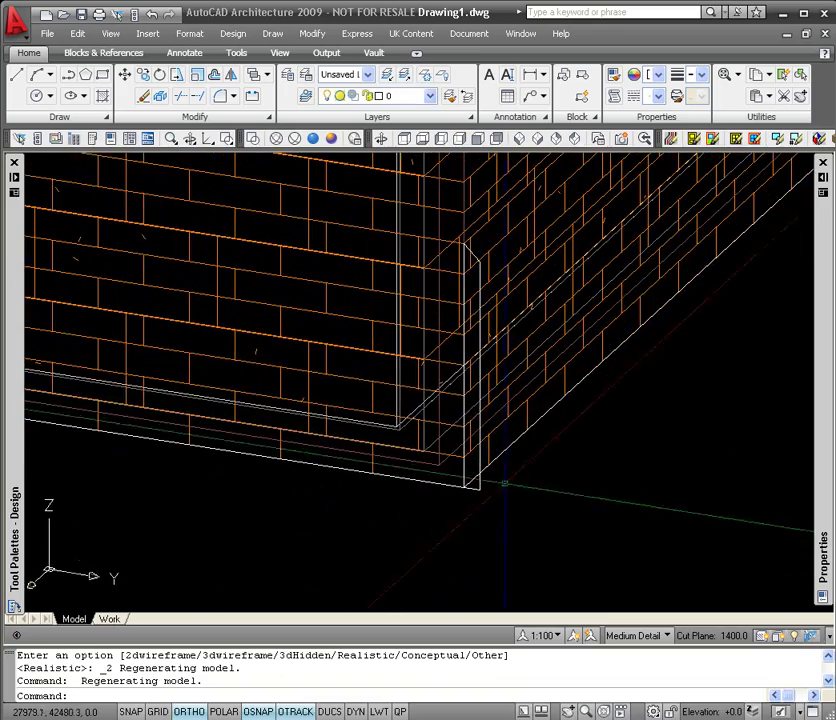
shift+middle_drag(472, 427, 496, 410)
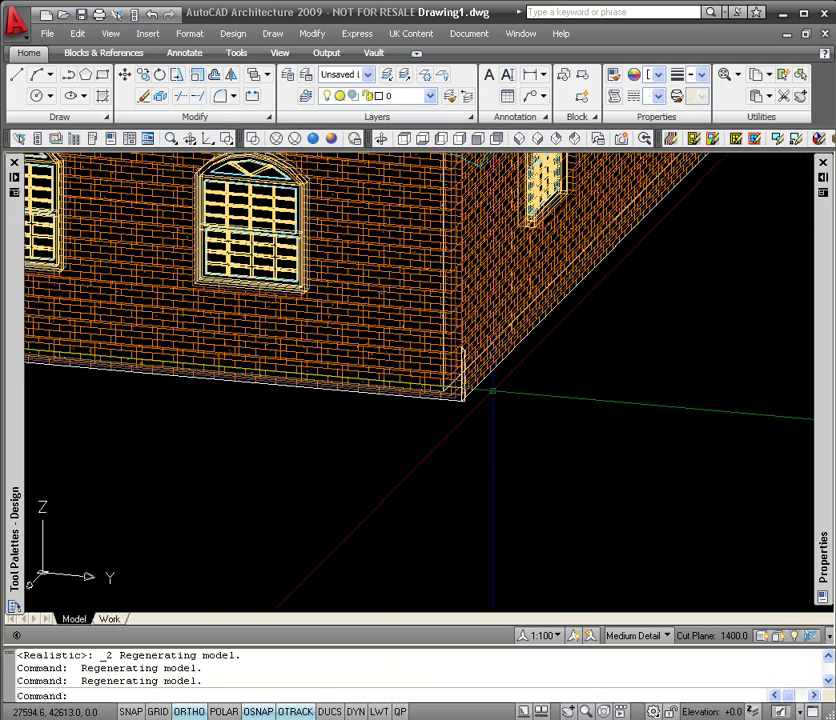
scroll(477, 388, down, 6)
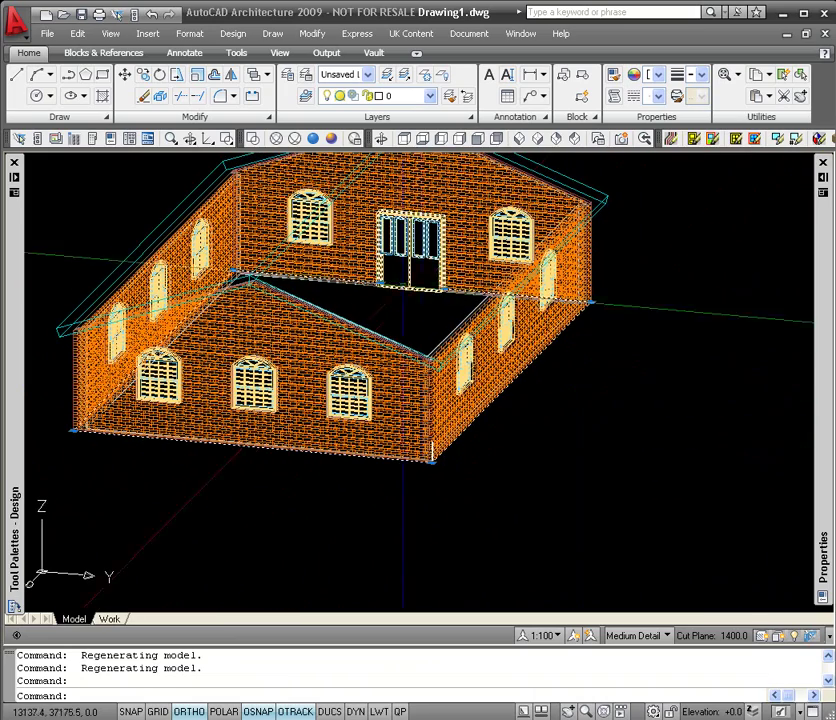
scroll(572, 342, up, 5)
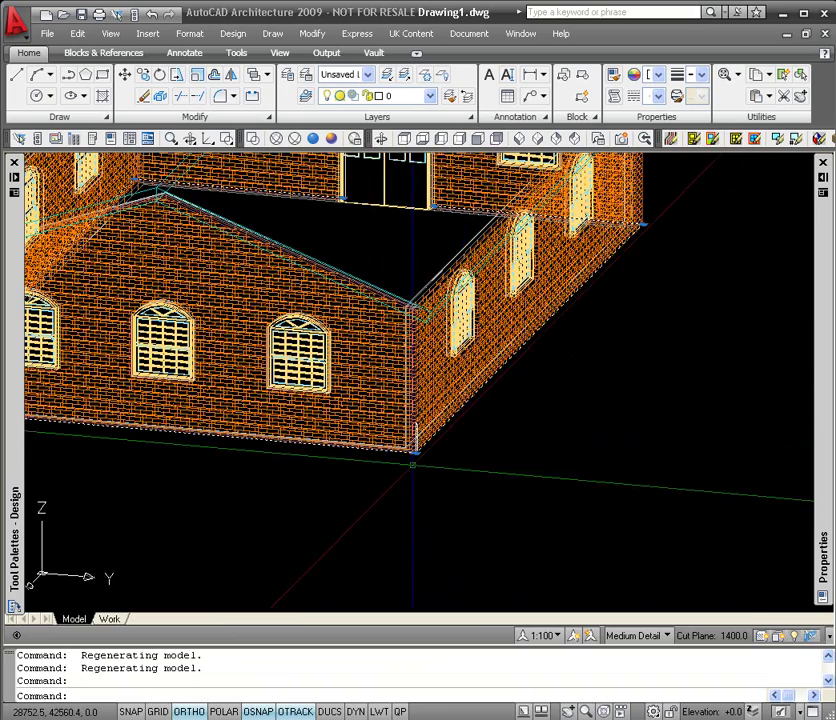
scroll(420, 445, up, 5)
scroll(592, 405, down, 1)
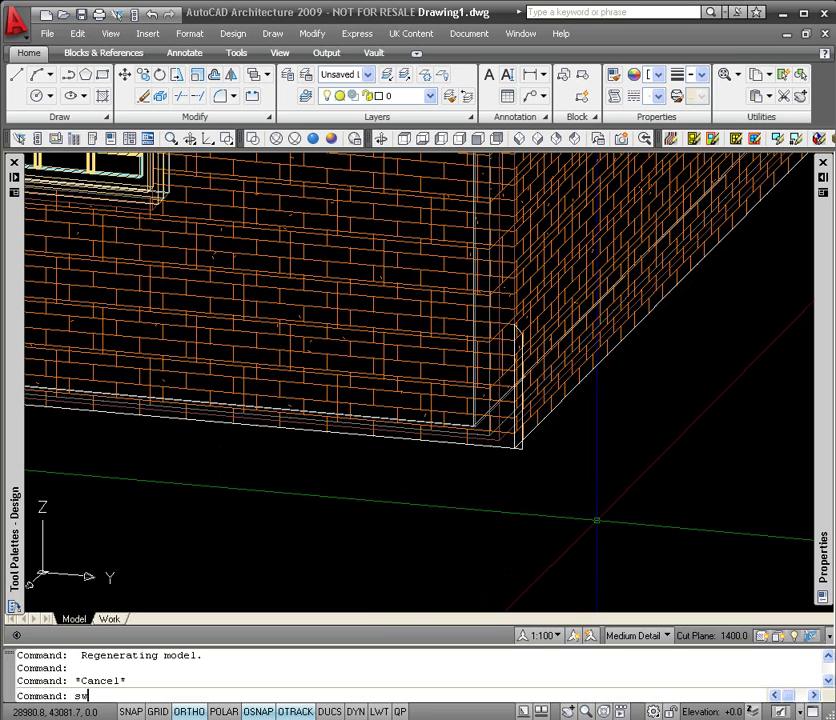
Sweep the closed corner profile along the polyline around the base of the walls.
text(eep)
key(Return)
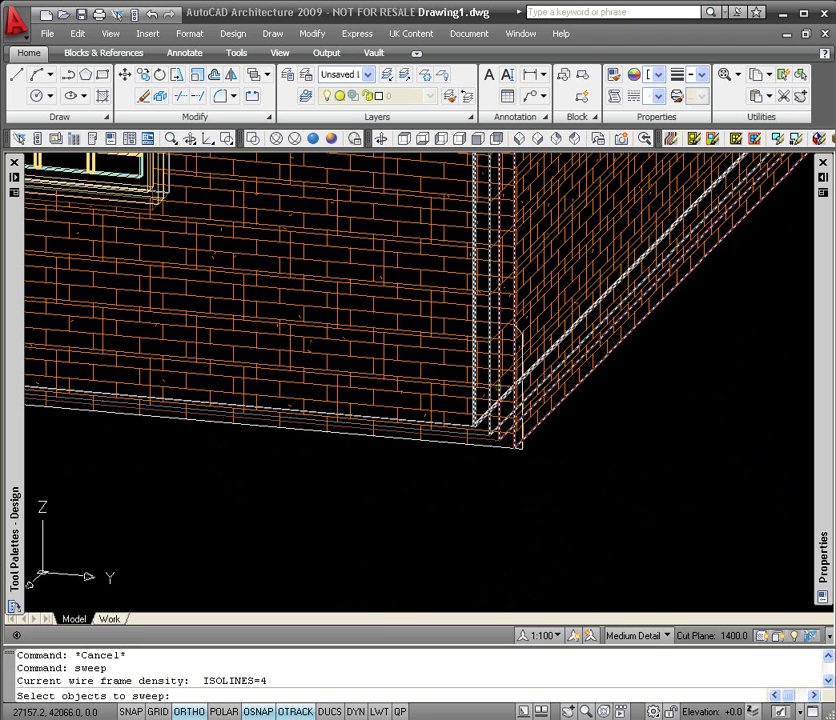
scroll(584, 438, up, 5)
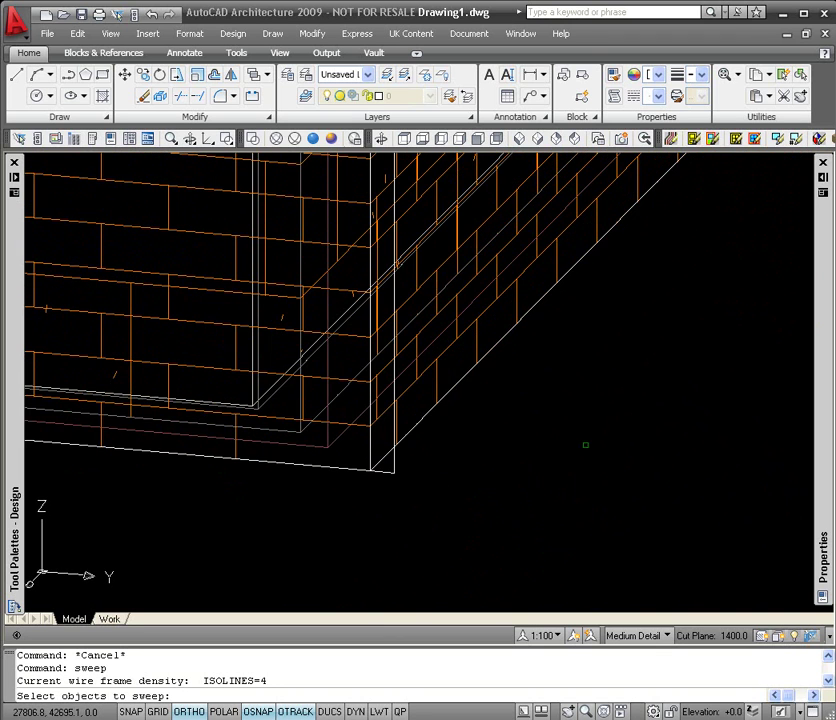
scroll(455, 487, down, 3)
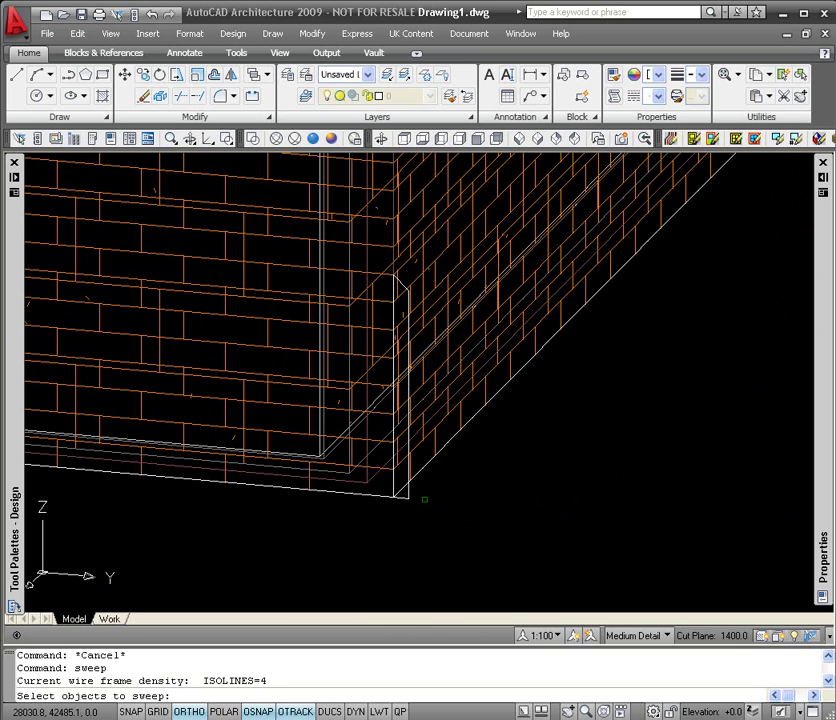
click(409, 489)
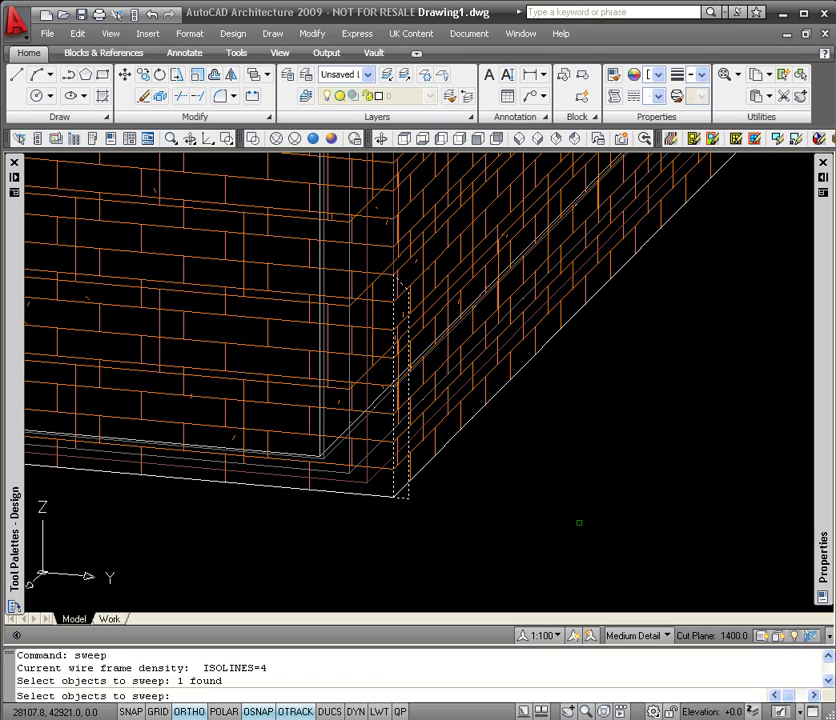
key(Return)
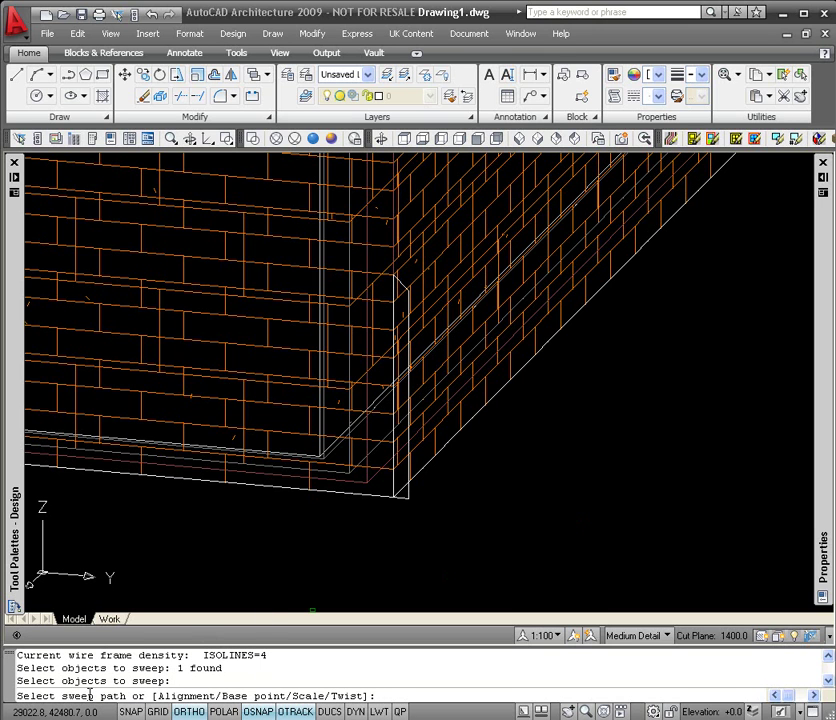
scroll(440, 515, down, 3)
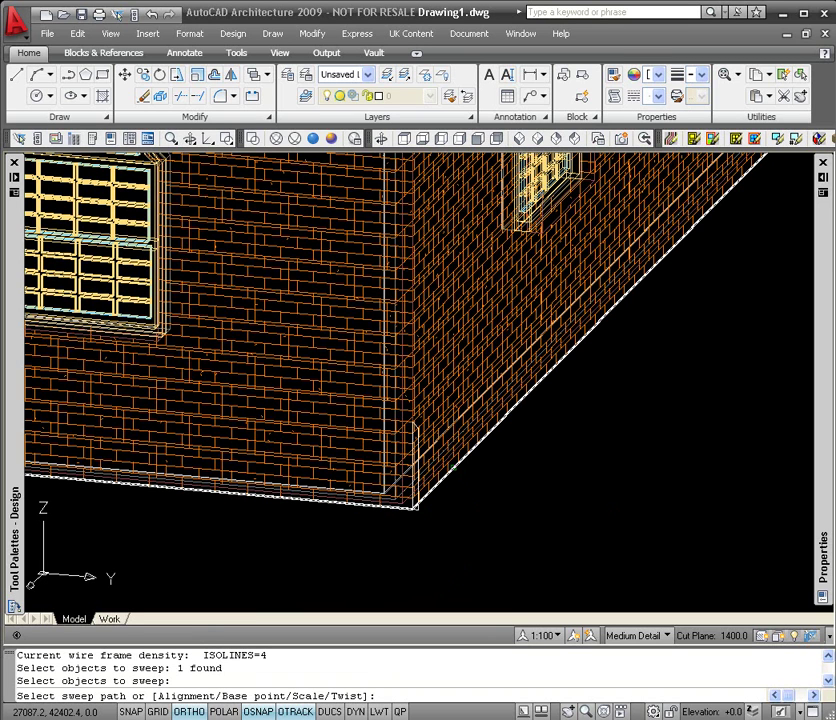
click(416, 506)
Inspect the swept plinth at the building's corner in the Conceptual and Realistic visual styles.
scroll(554, 503, down, 3)
scroll(554, 503, up, 3)
scroll(554, 503, down, 3)
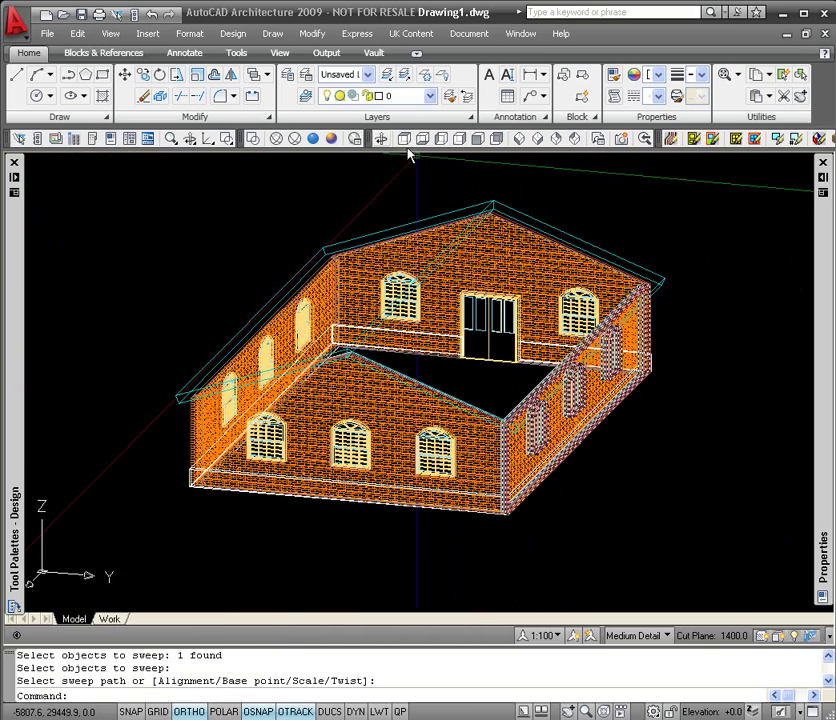
click(295, 138)
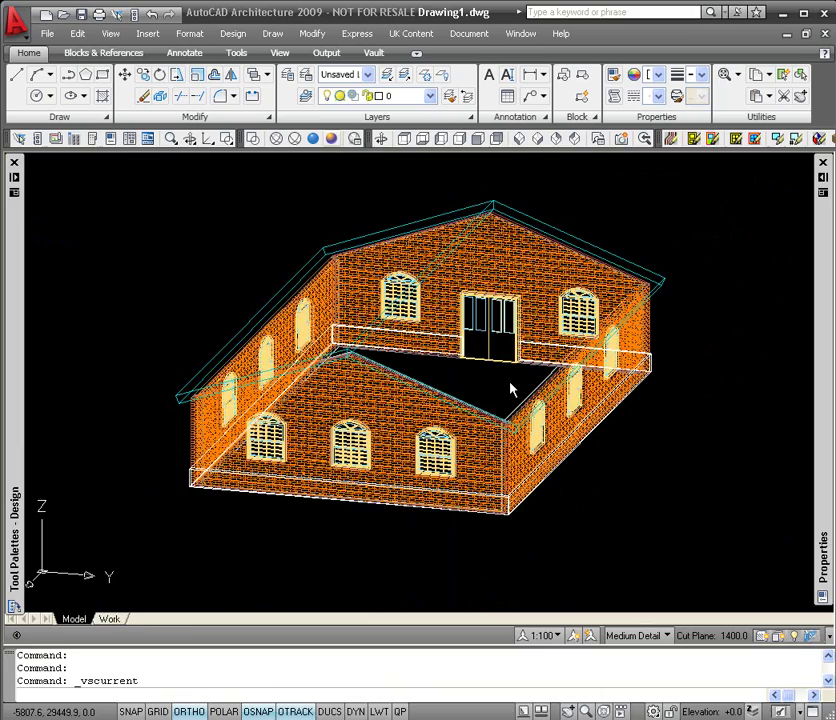
shift+middle_drag(511, 390, 516, 486)
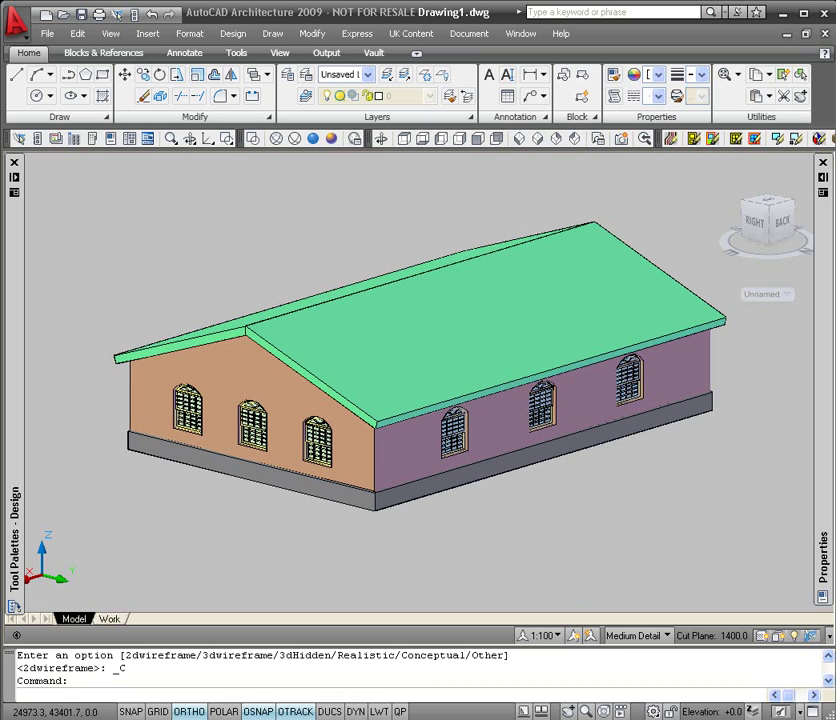
scroll(381, 556, up, 3)
scroll(381, 556, up, 3)
middle_drag(360, 400, 407, 575)
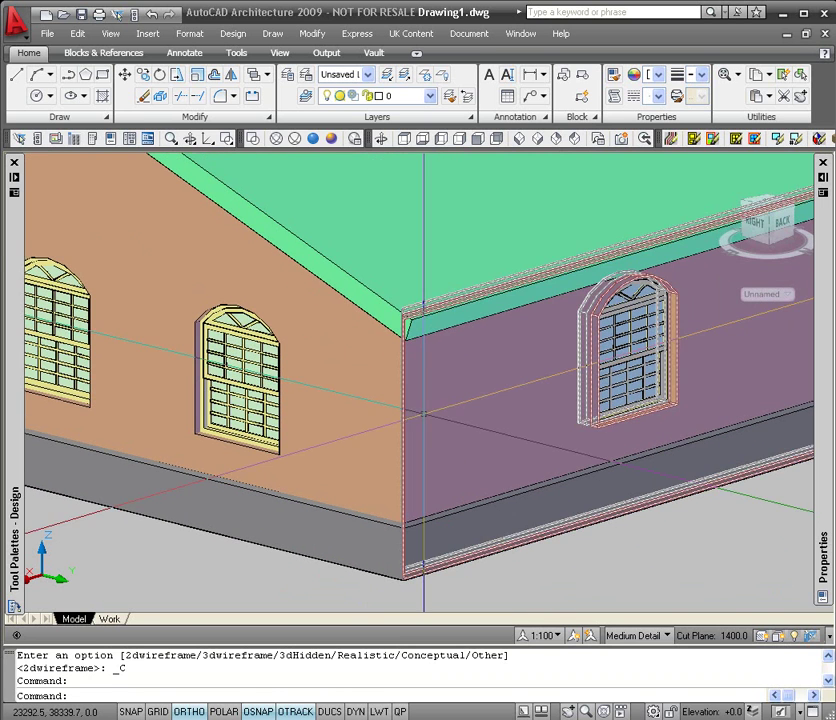
click(315, 139)
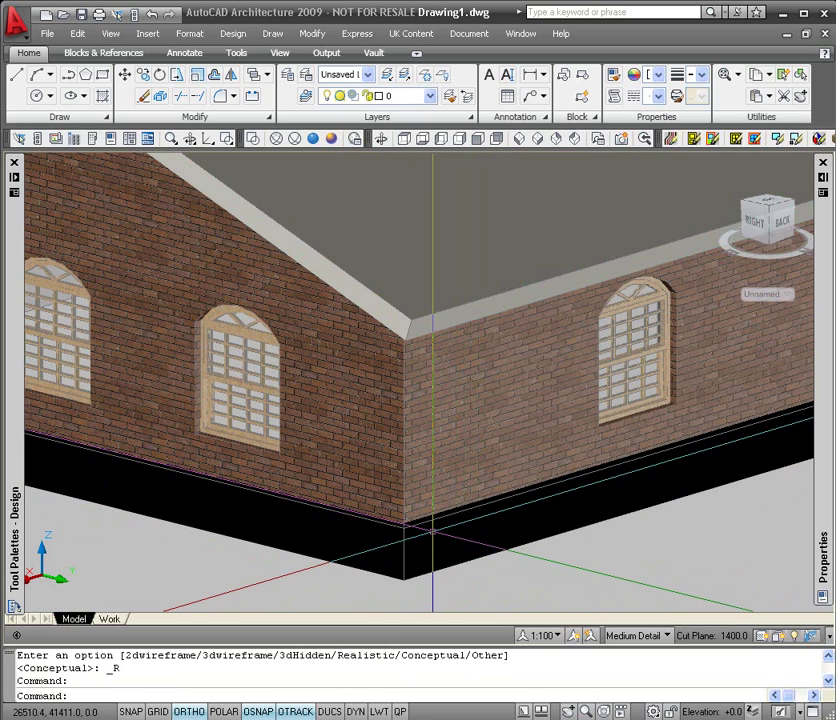
Convert the swept plinth solid to a mass element, erasing the layout geometry and leaving the description and bounding box options unused.
click(432, 530)
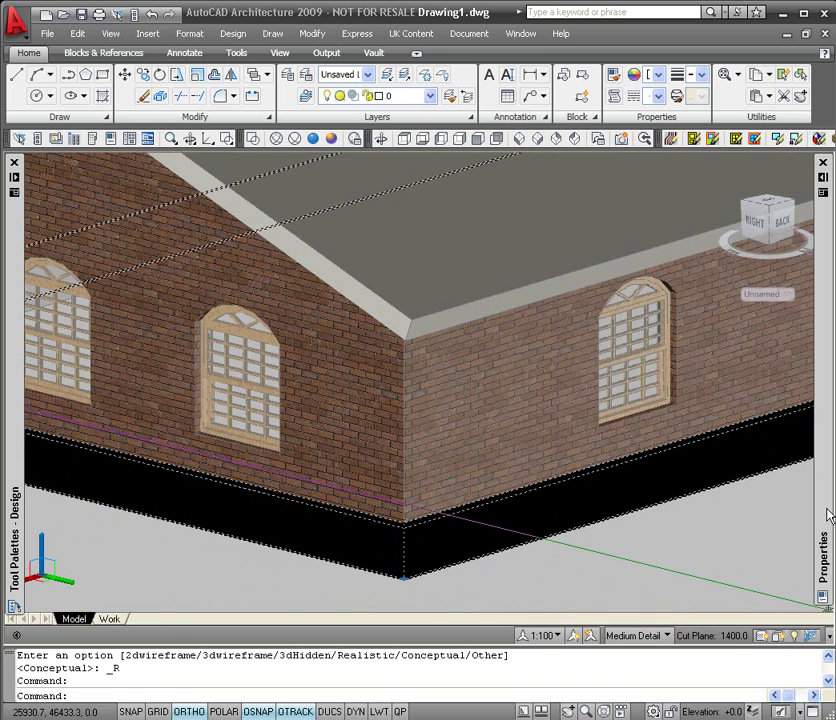
mouse_move(828, 515)
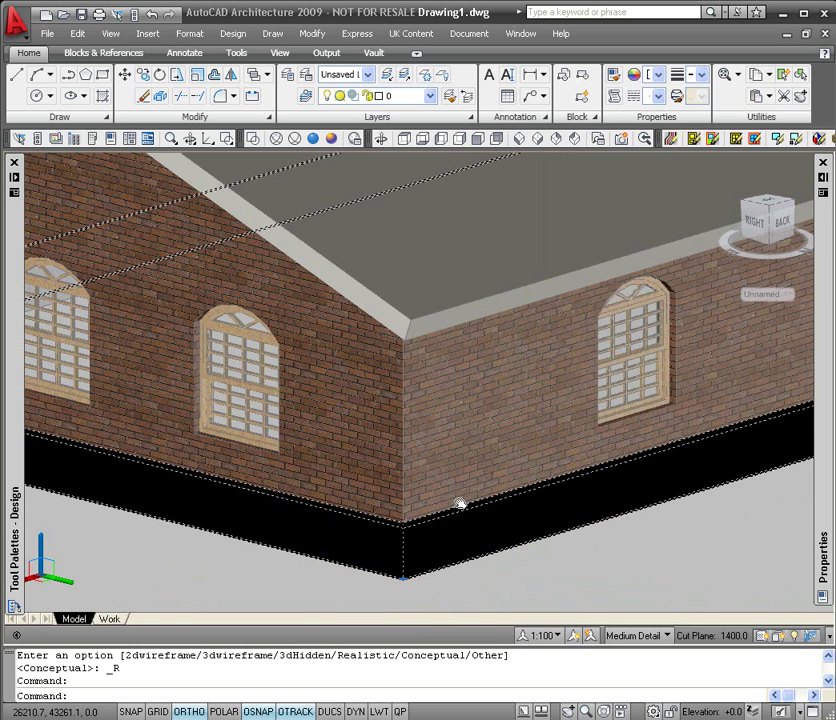
middle_drag(458, 505, 399, 481)
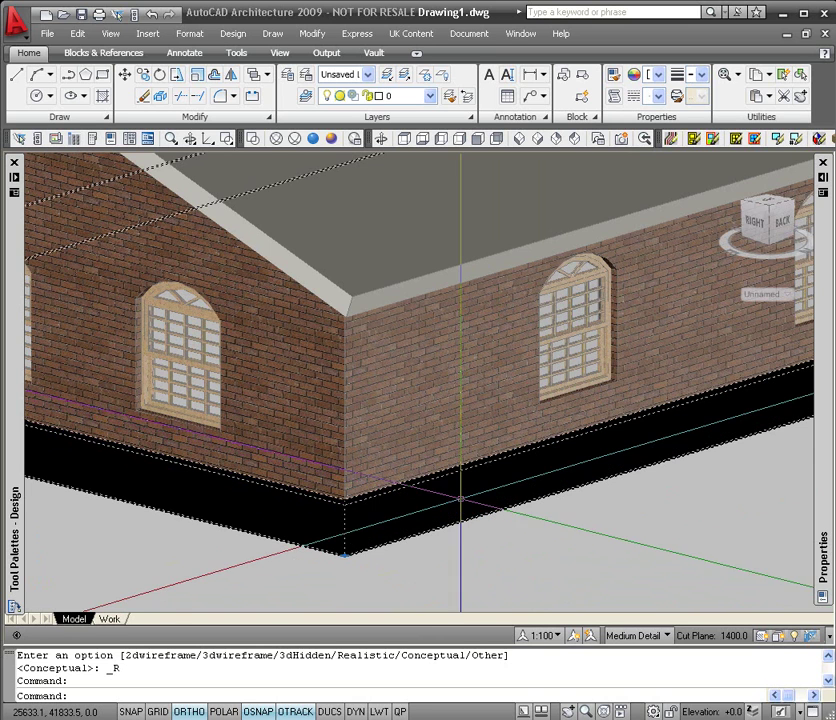
right_click(455, 500)
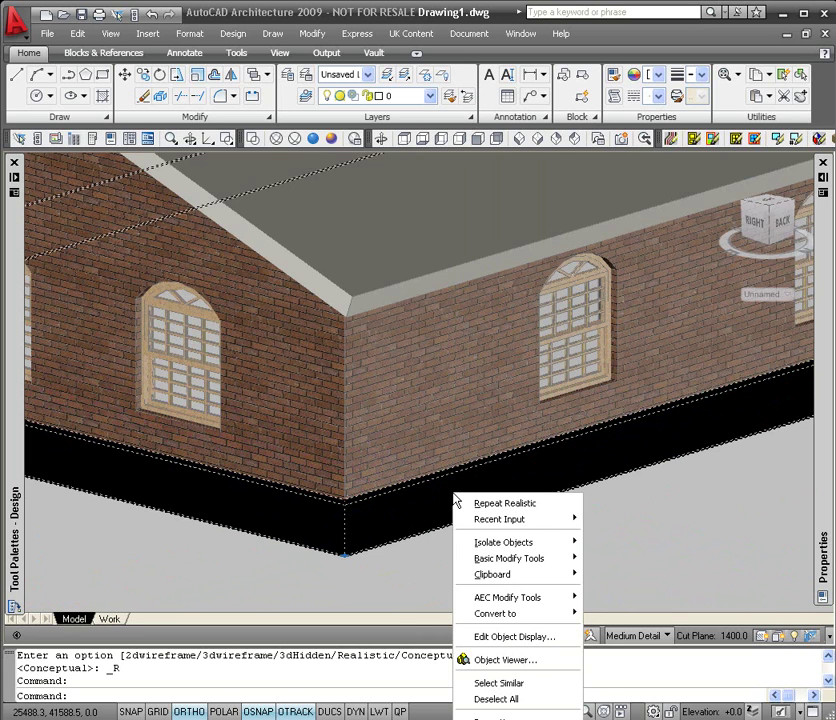
mouse_move(514, 615)
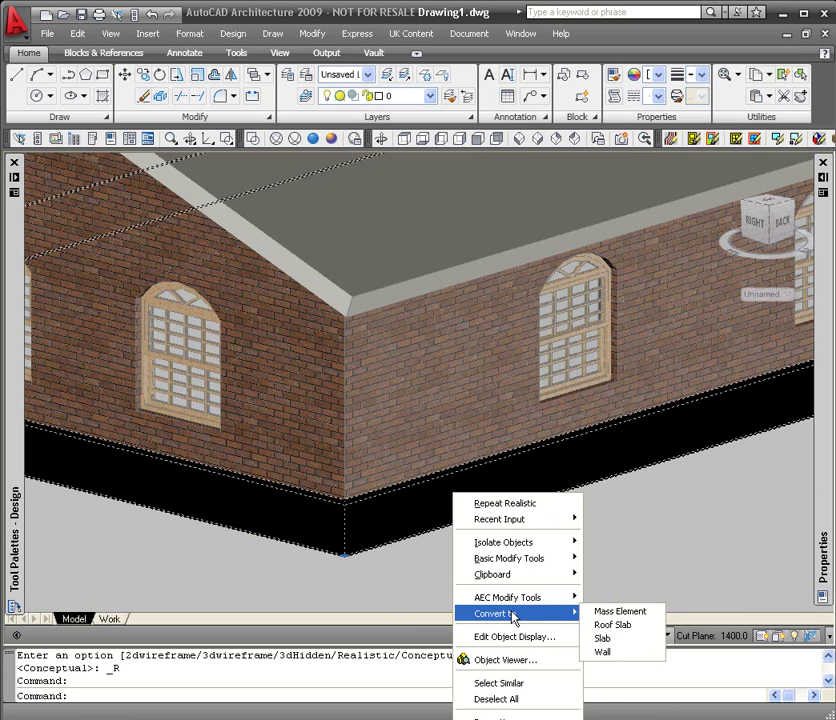
click(645, 612)
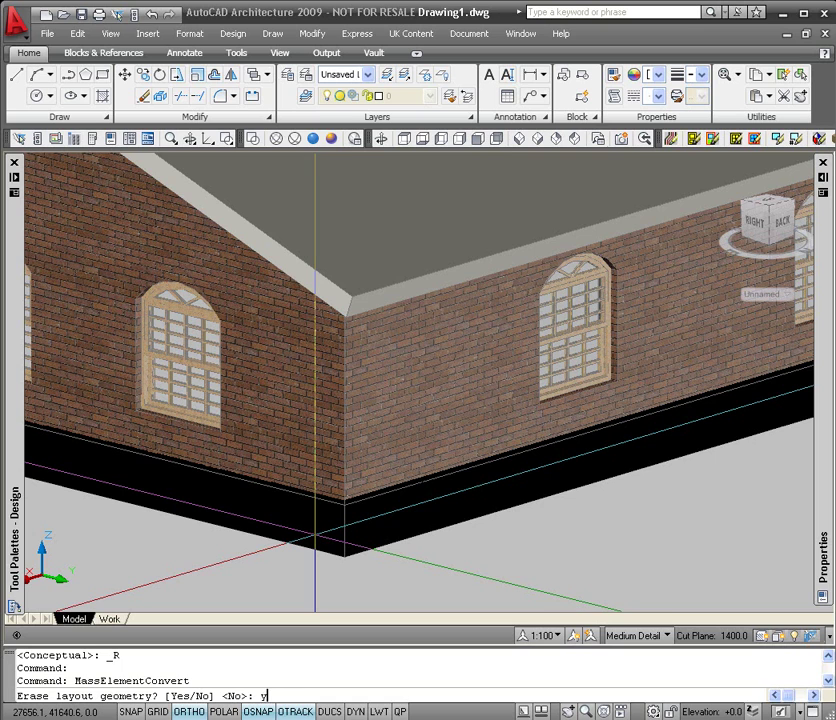
key(Return)
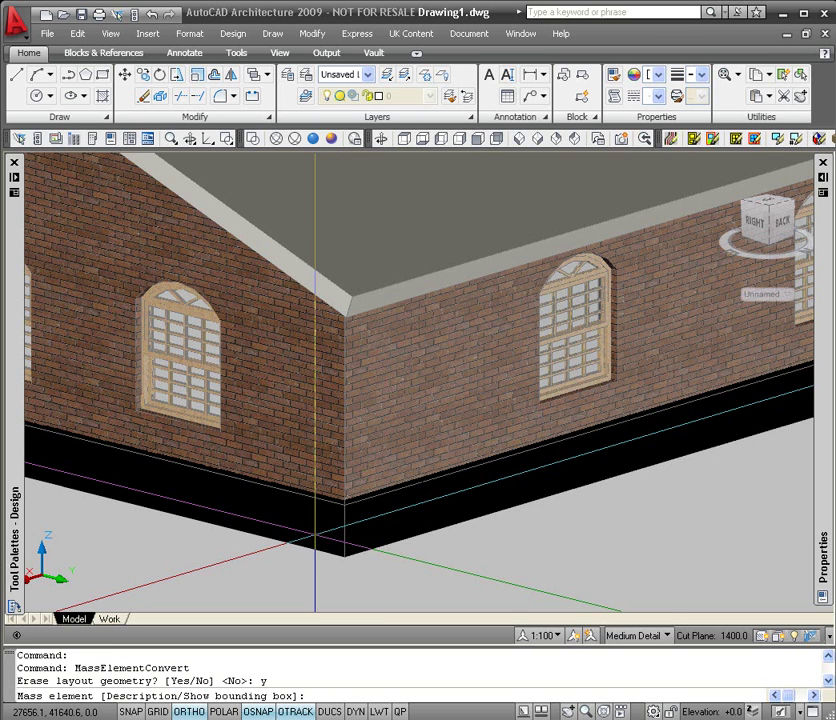
key(Return)
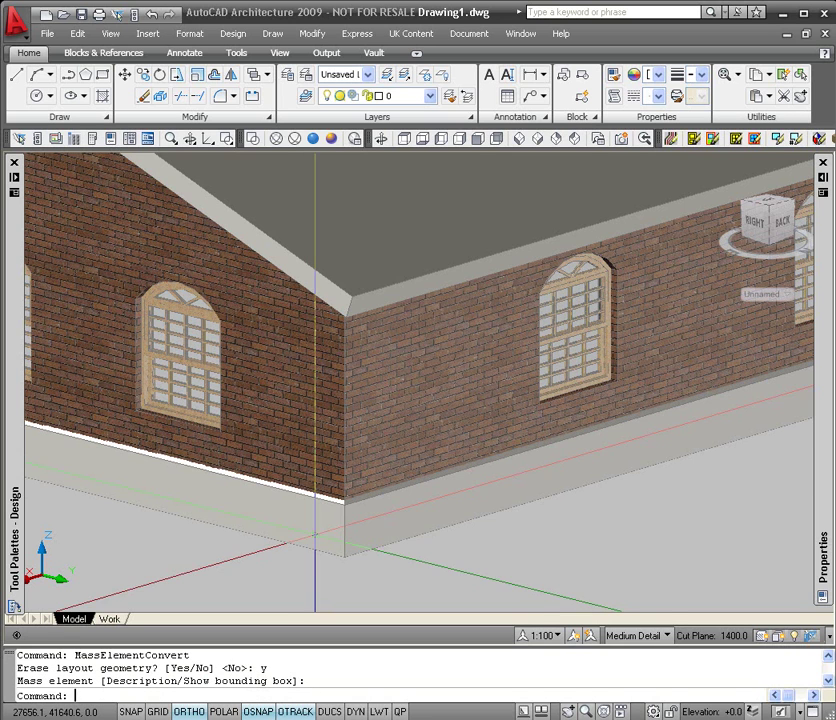
Set the Body material of the plinth's mass element style to Masonry.Unit Masonry.Brick.Modular.Running.Glazed.Blue.
middle_drag(494, 556, 403, 532)
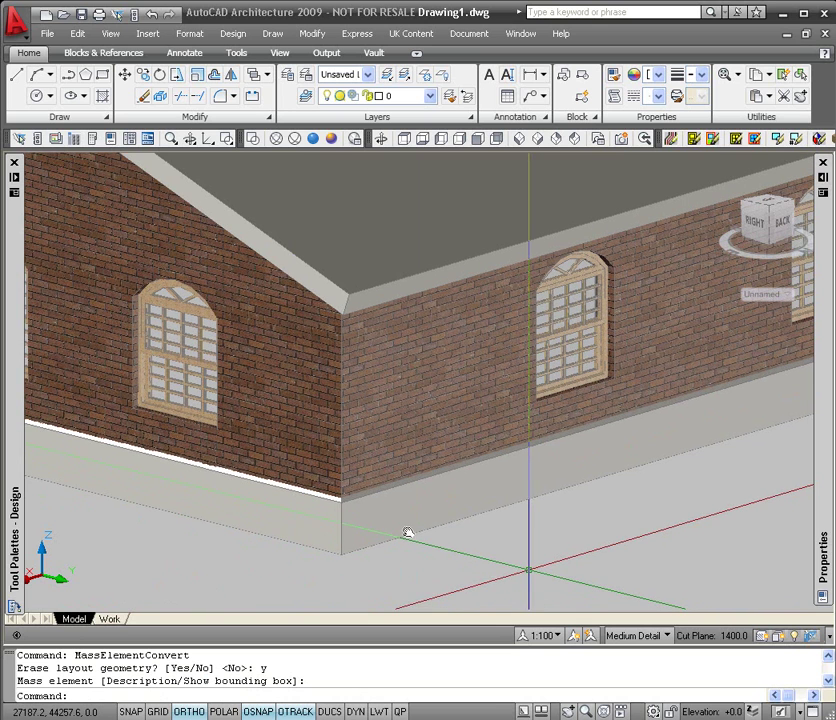
middle_drag(472, 508, 440, 495)
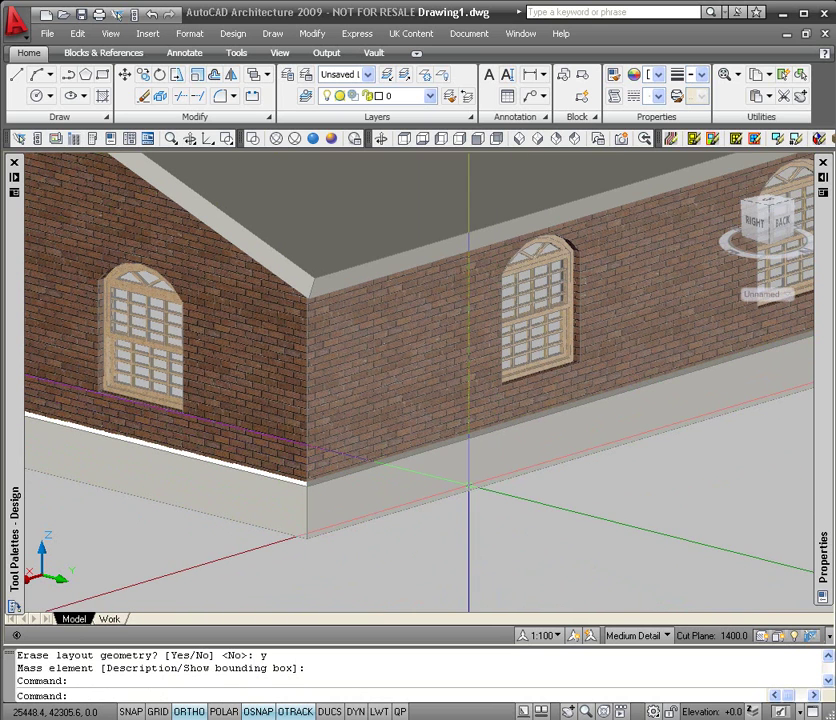
click(452, 502)
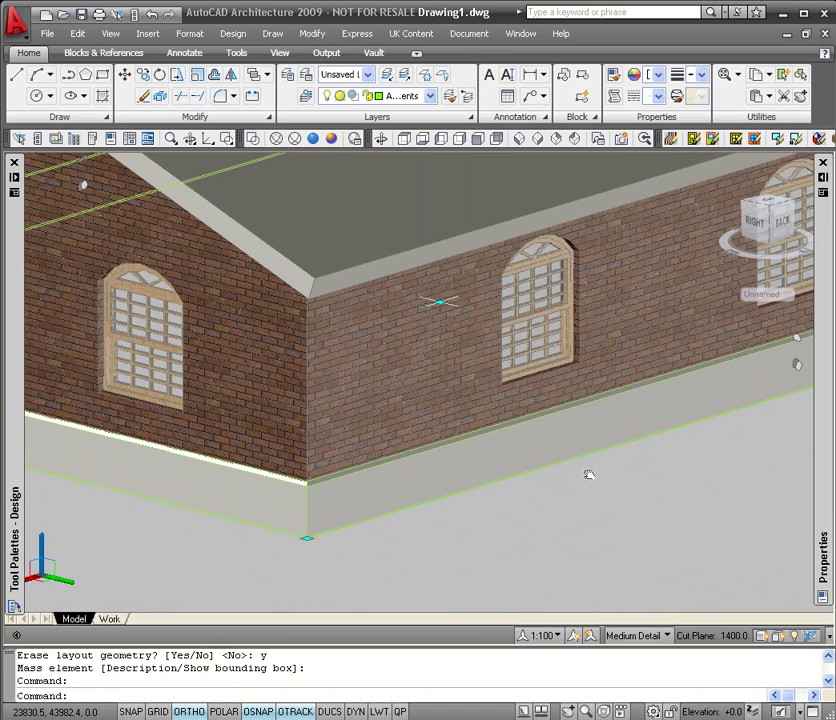
middle_drag(509, 463, 573, 358)
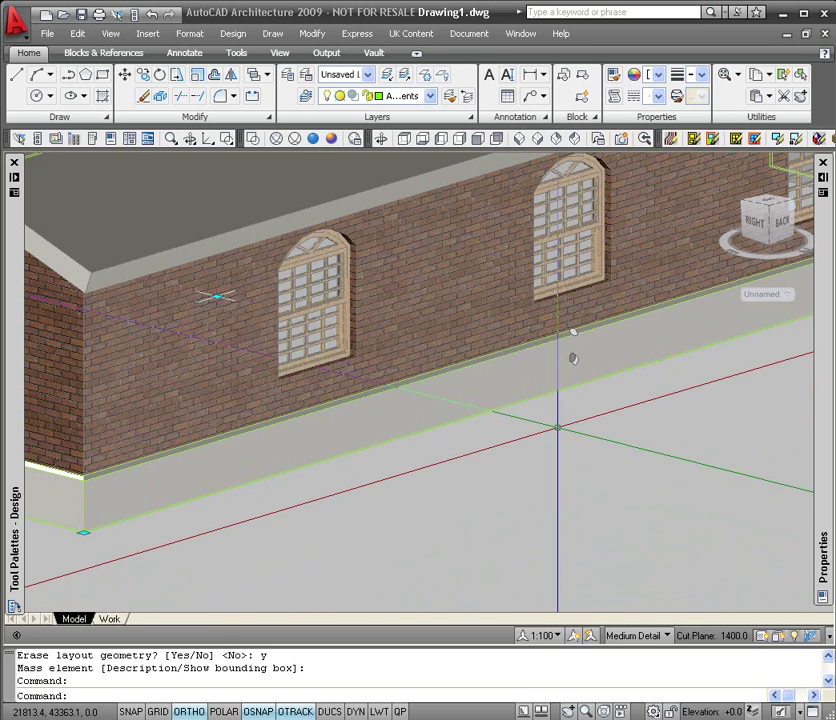
mouse_move(816, 450)
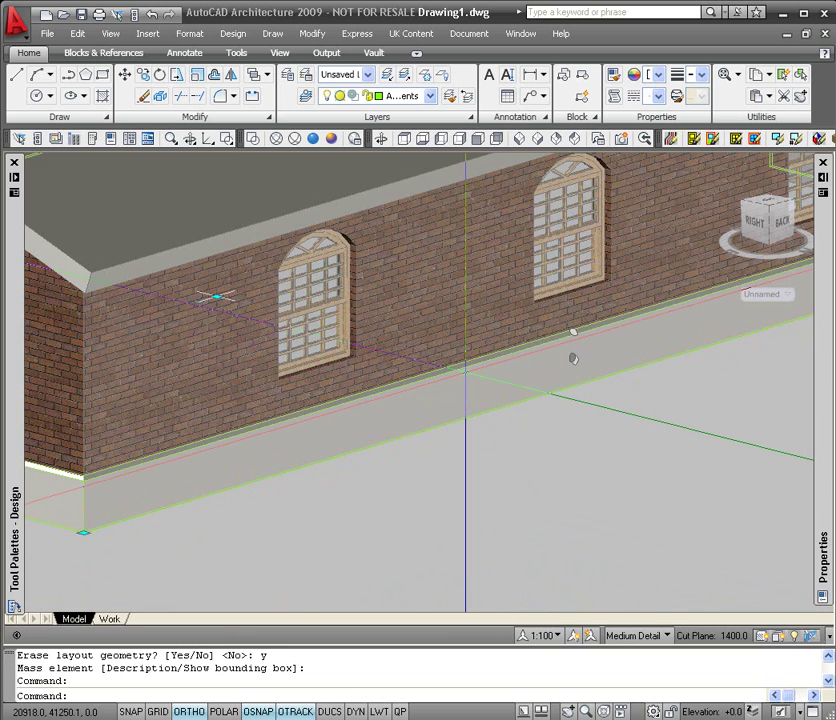
right_click(464, 379)
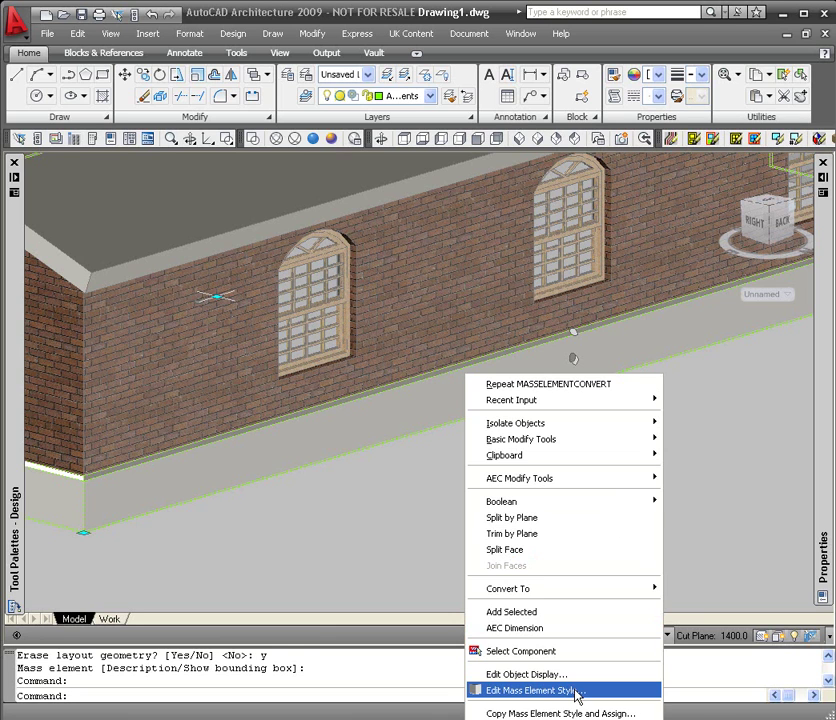
click(577, 692)
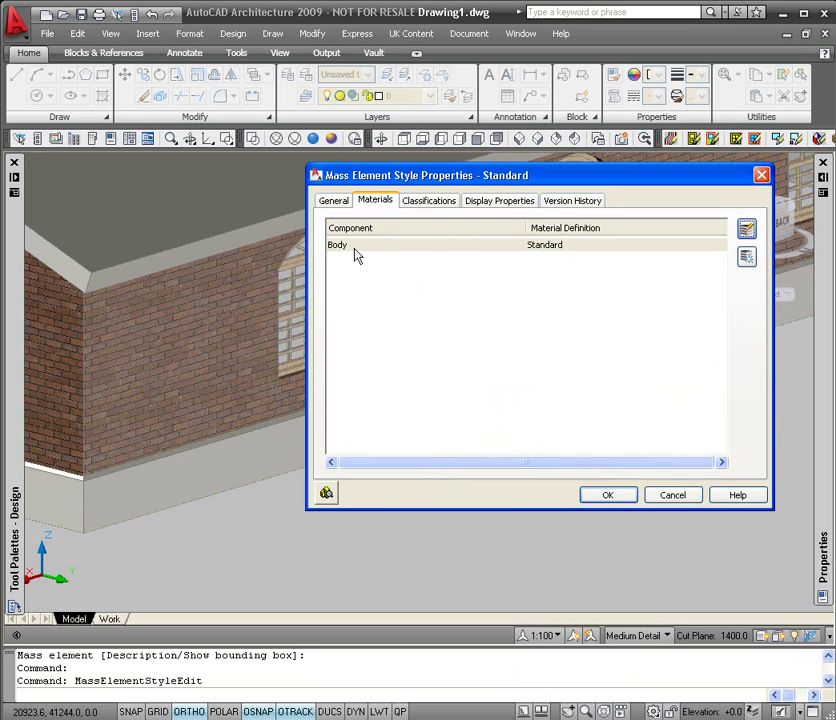
click(340, 248)
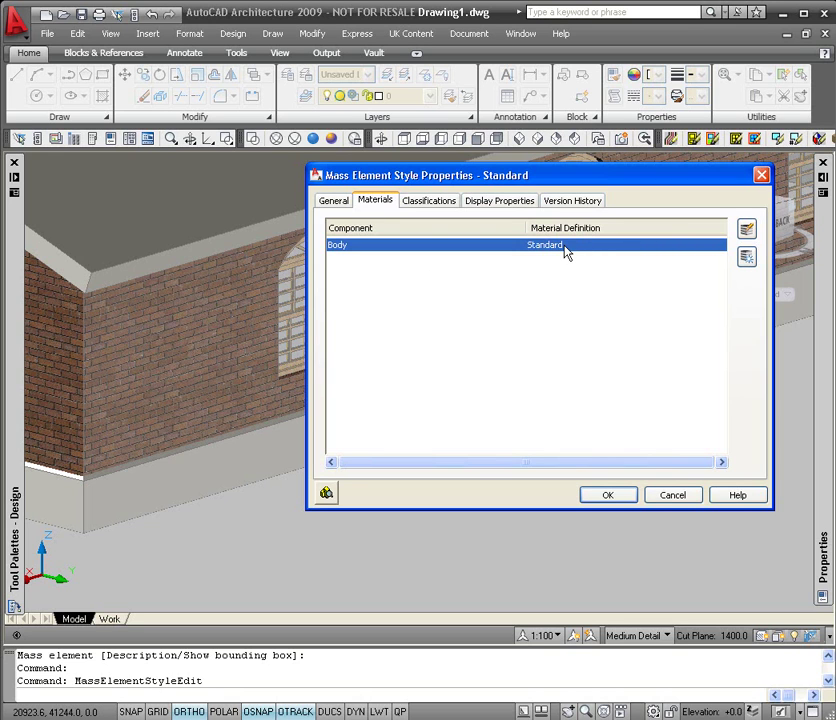
click(563, 249)
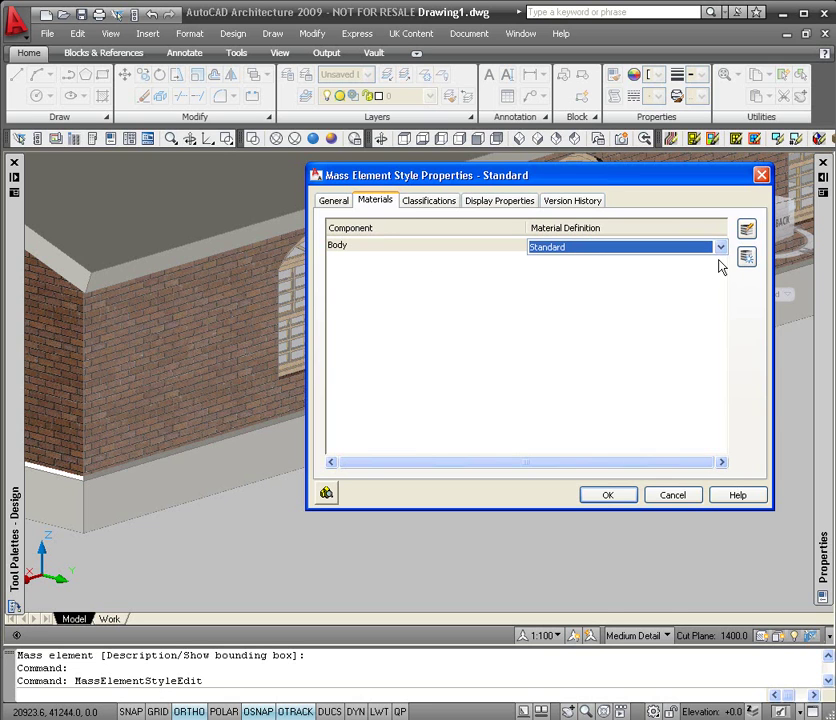
click(720, 250)
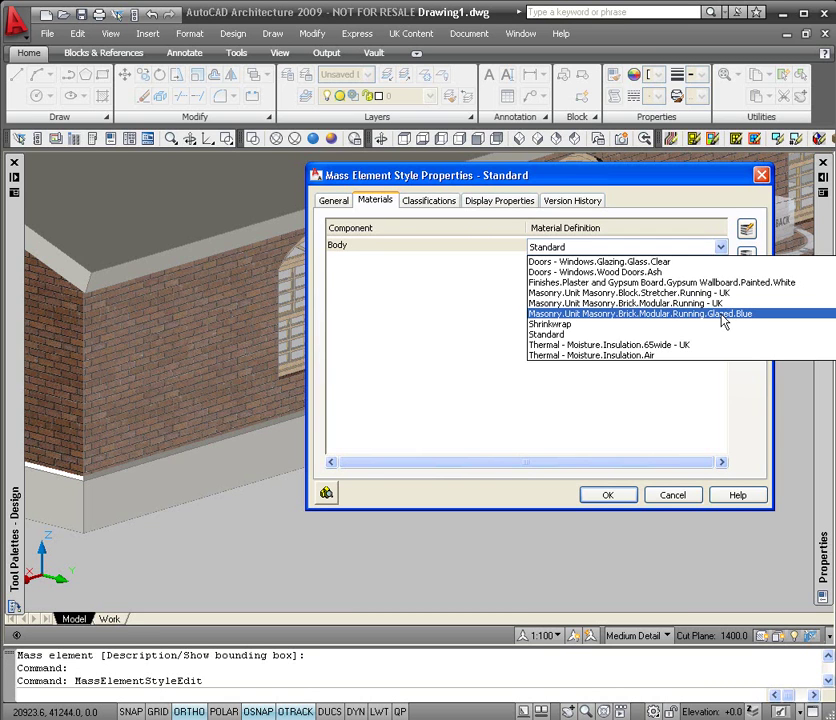
click(723, 316)
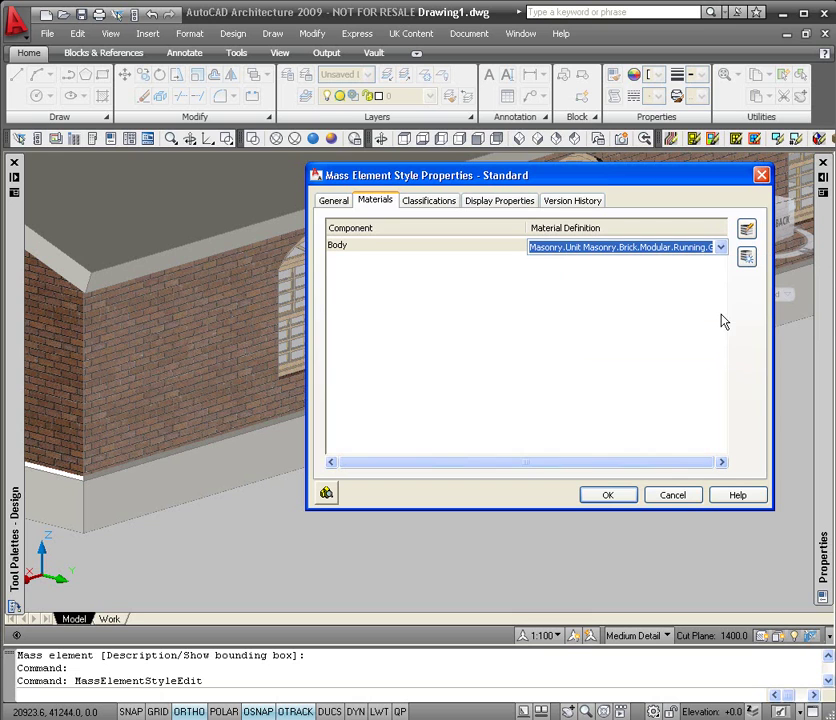
click(607, 495)
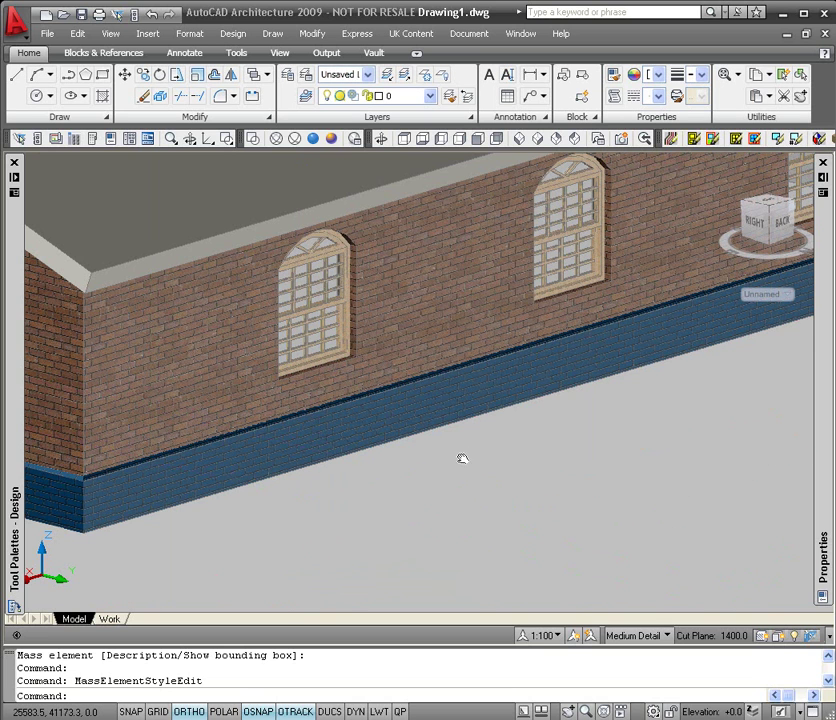
Inspect the plinth's brick material up close along the wall and at the building's corner.
middle_drag(464, 456, 469, 459)
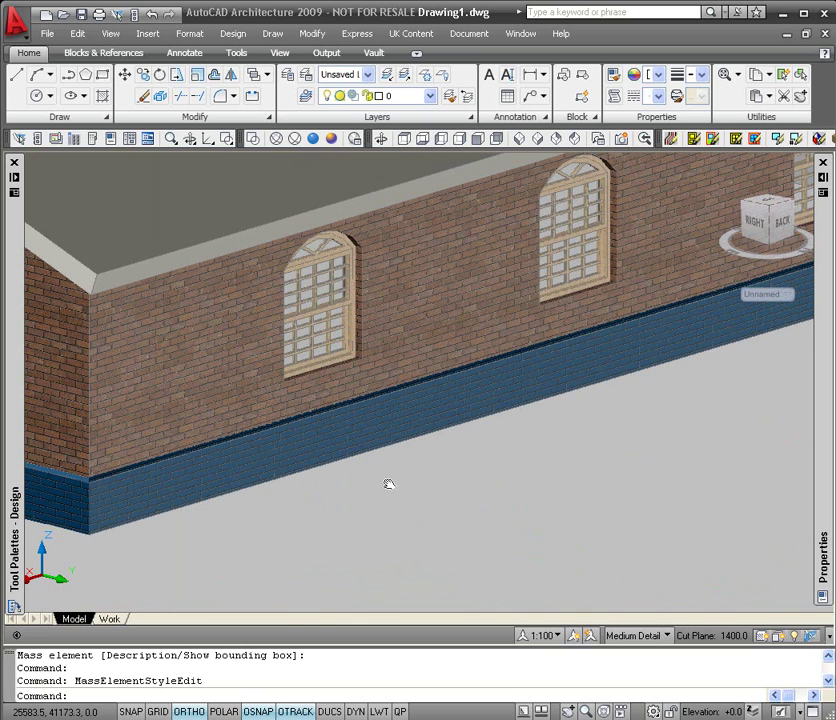
middle_drag(112, 504, 417, 494)
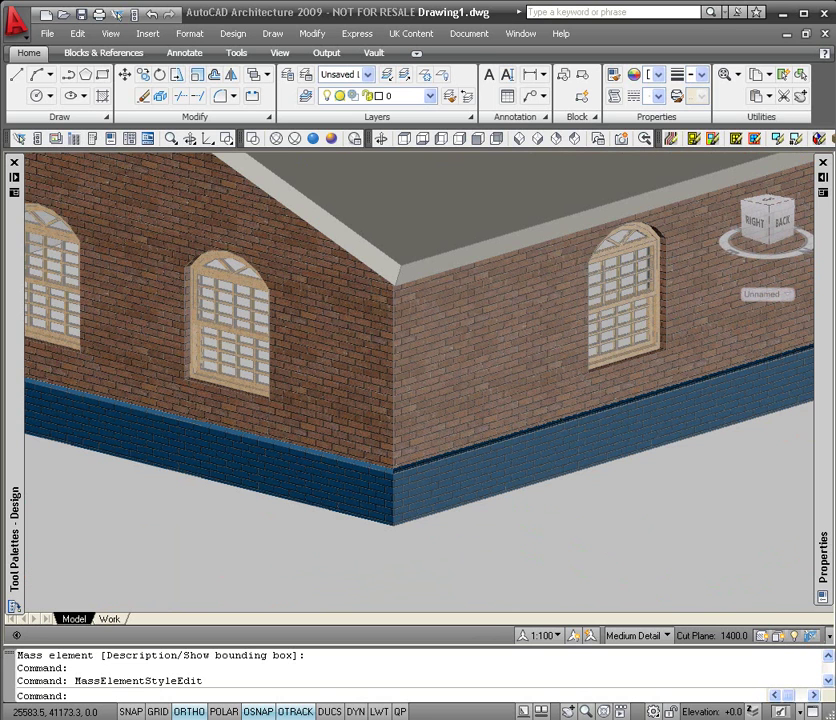
scroll(480, 450, up, 2)
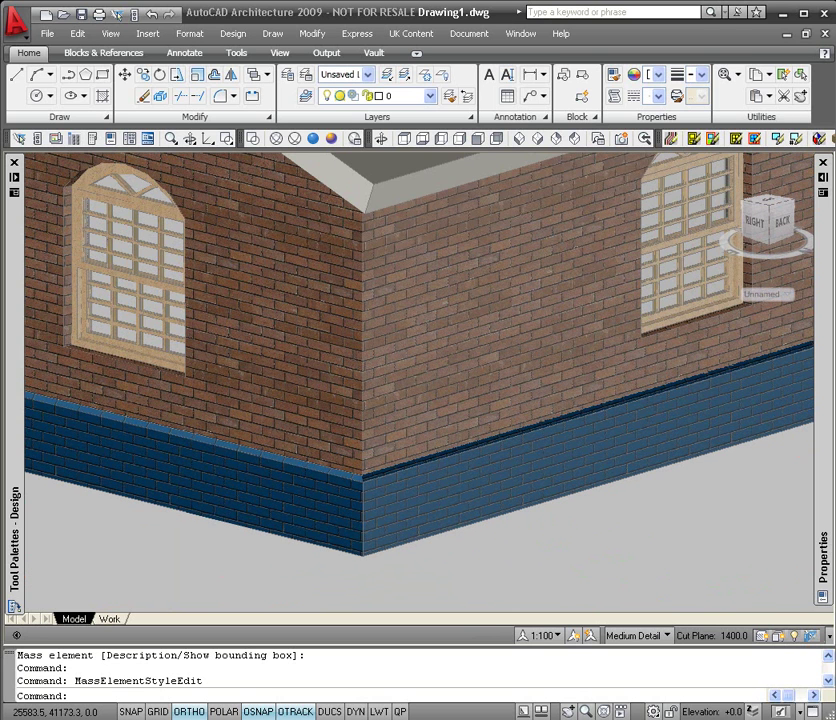
scroll(495, 416, up, 2)
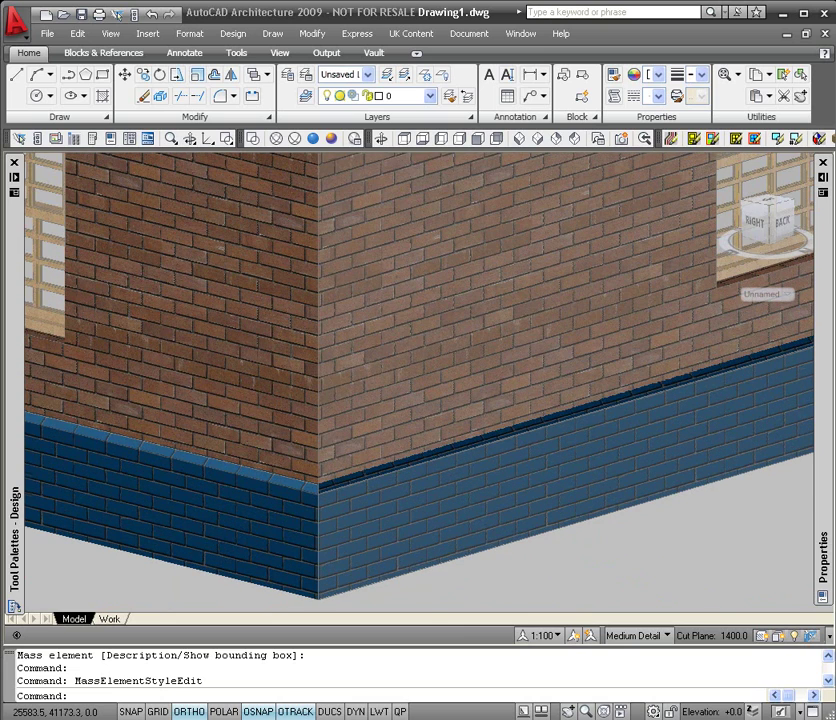
scroll(480, 430, up, 2)
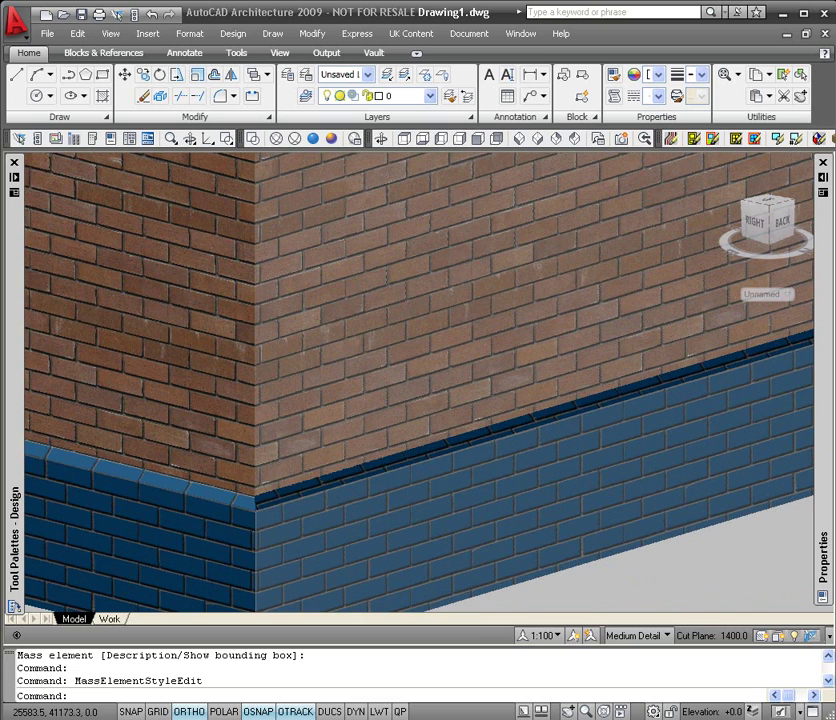